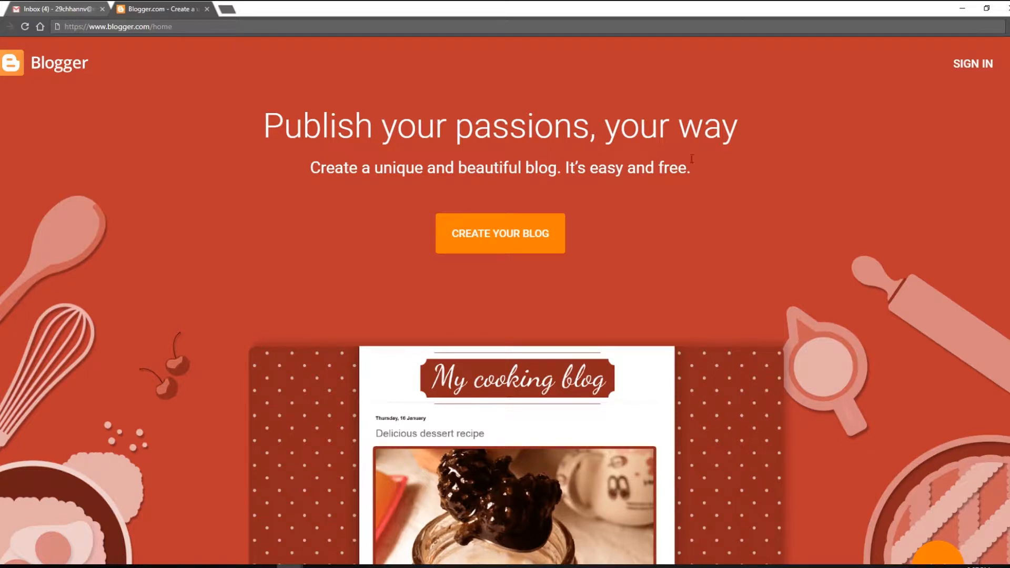
Switch to Gmail, sign out of the current Google account, and sign back in with the account password
click(47, 9)
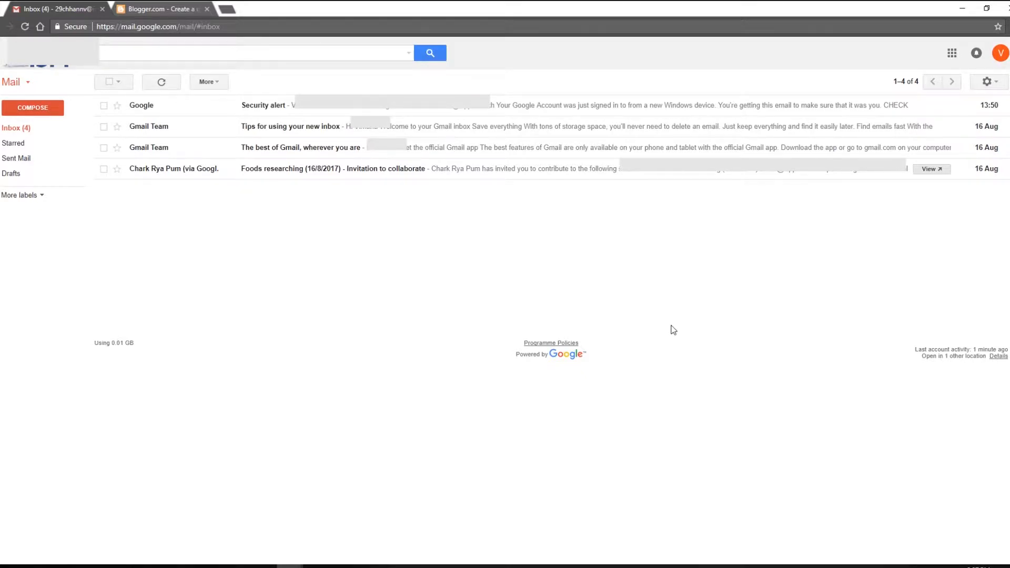
click(999, 53)
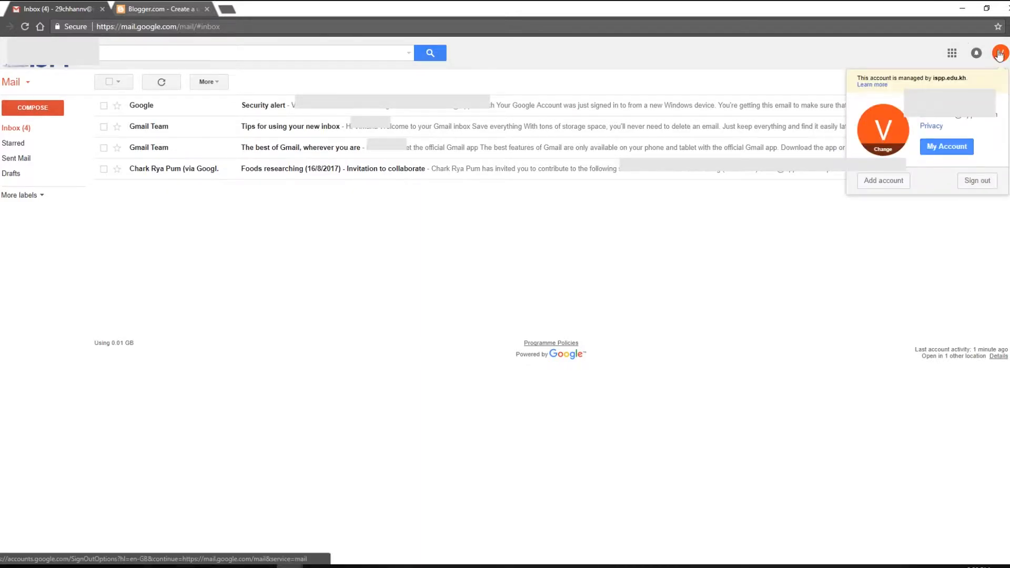
click(978, 180)
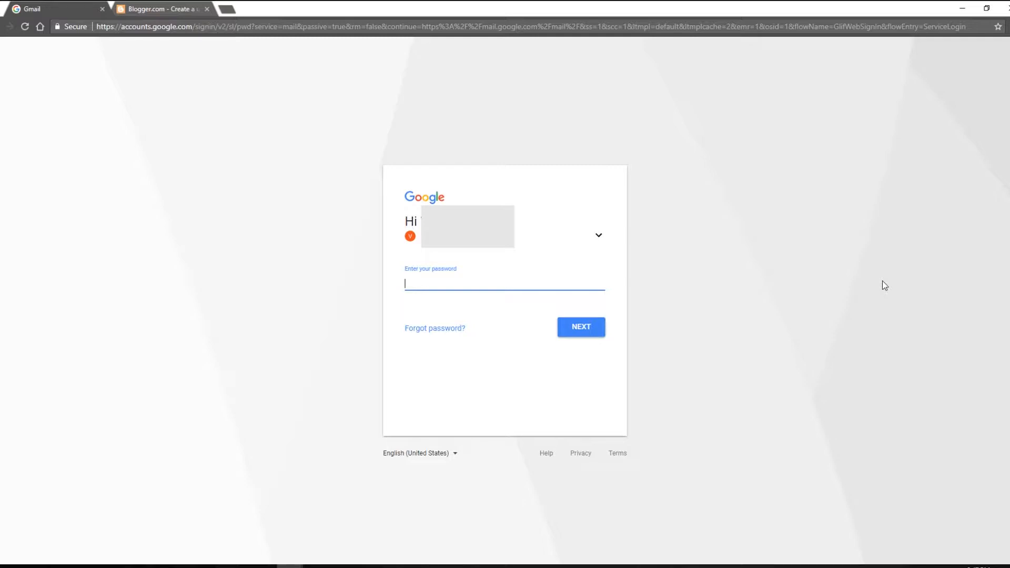
text(********)
key(Return)
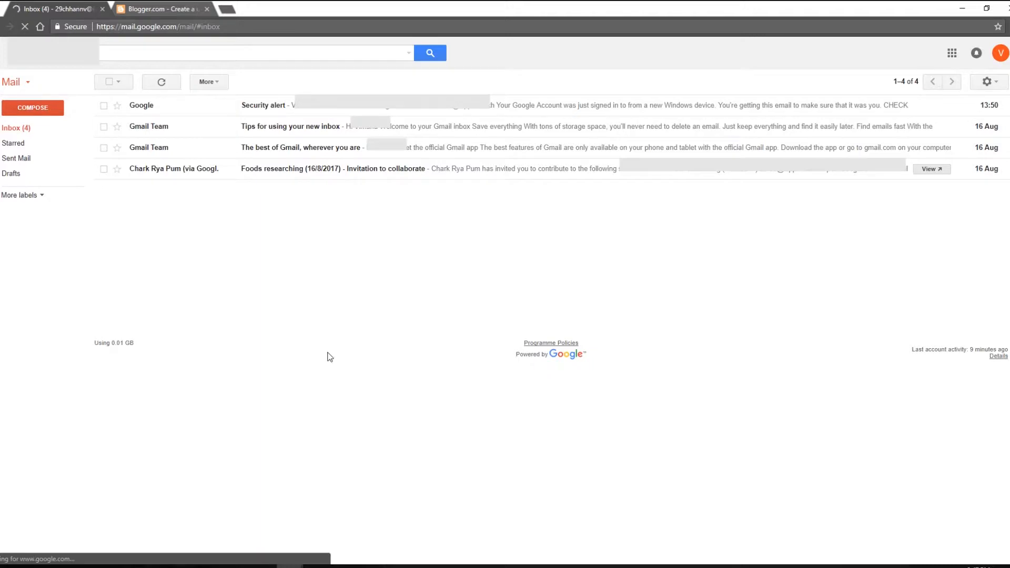
Switch to Blogger, sign in to reach the blog's list of posts, and show it full screen
click(168, 9)
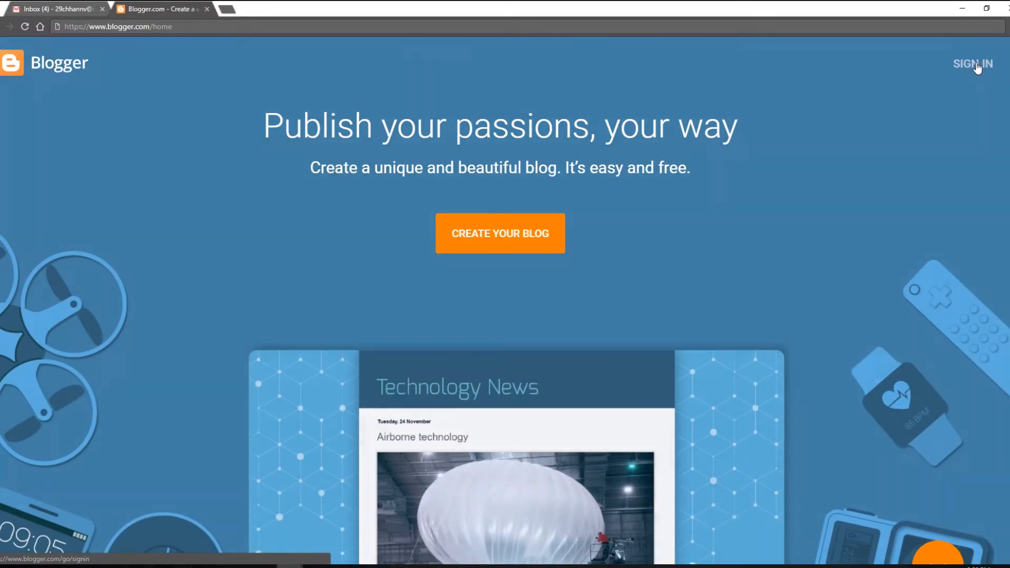
click(975, 64)
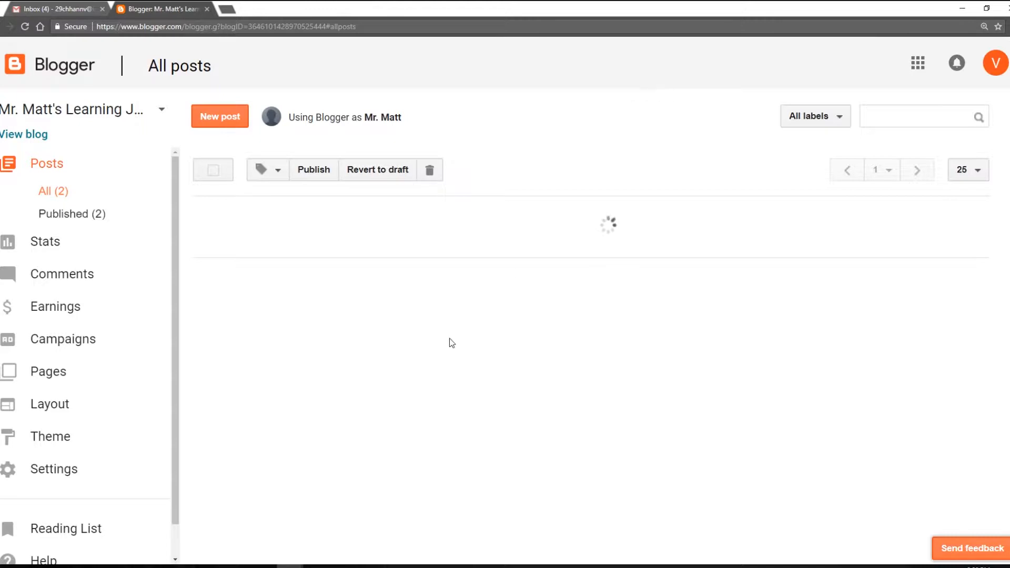
key(F11)
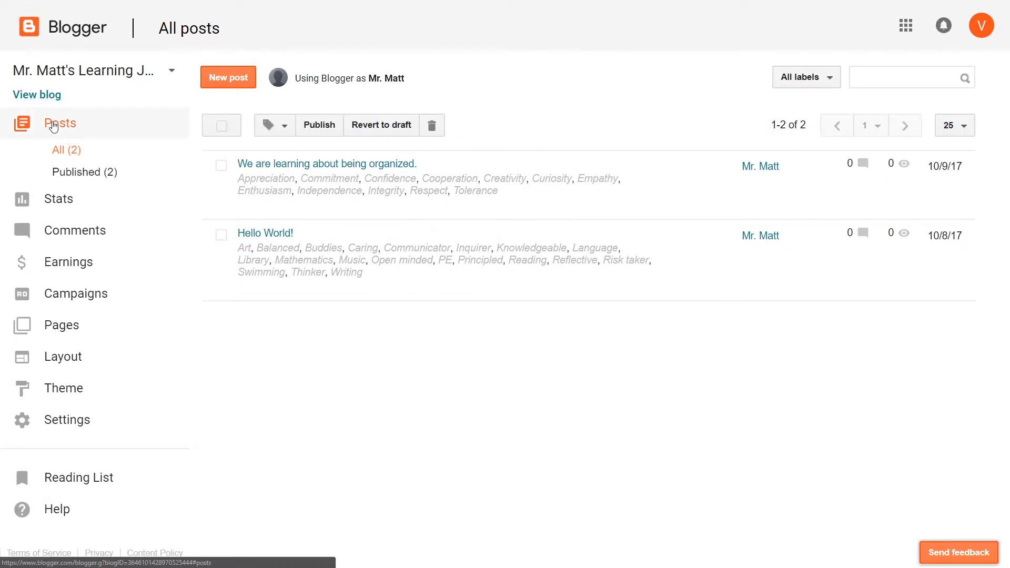
Create a new blog post titled "What Makes a Good Blog Post?"
mouse_move(330, 171)
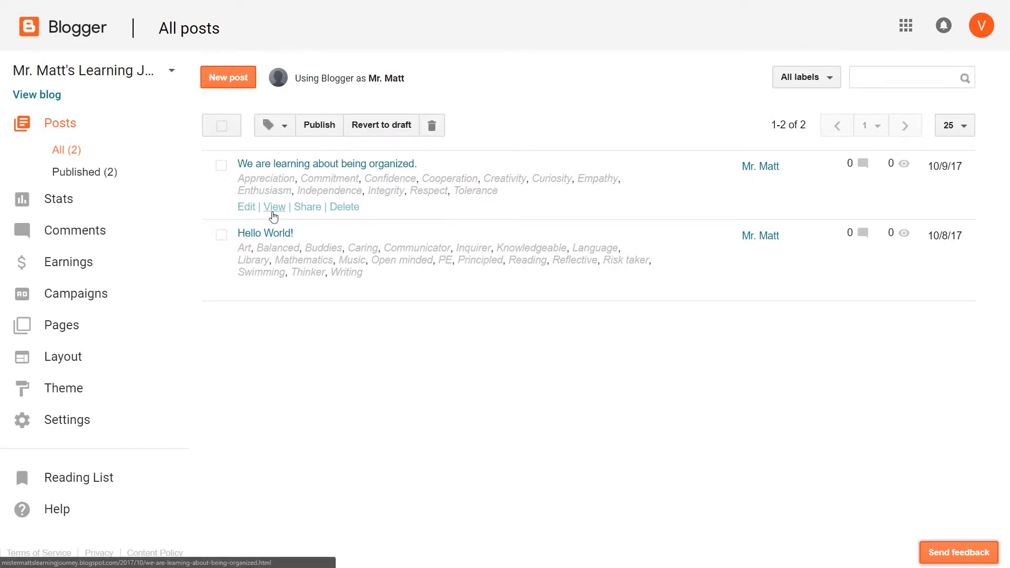
click(230, 79)
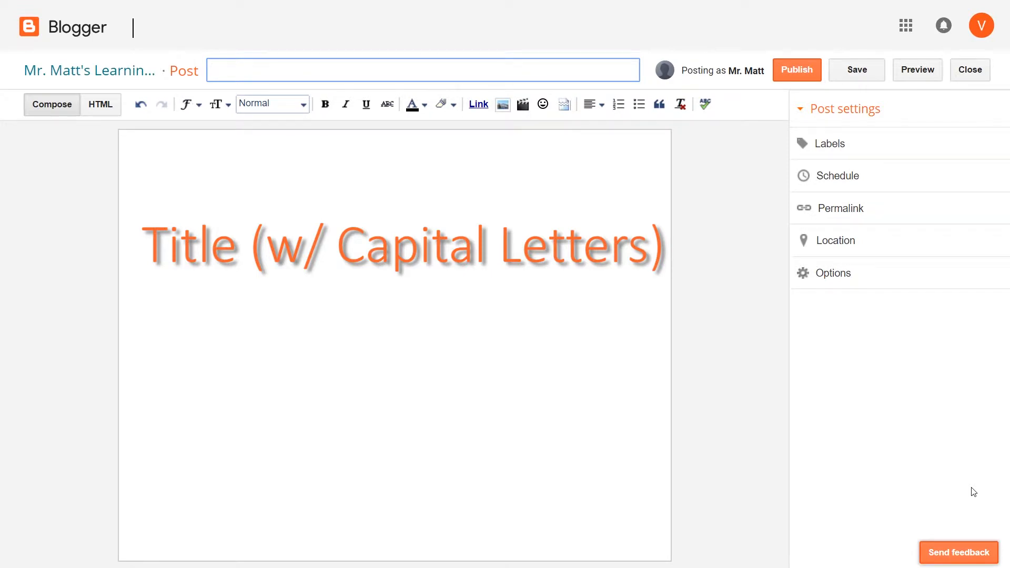
text(What Makes a Good Blog Post?)
key(Tab)
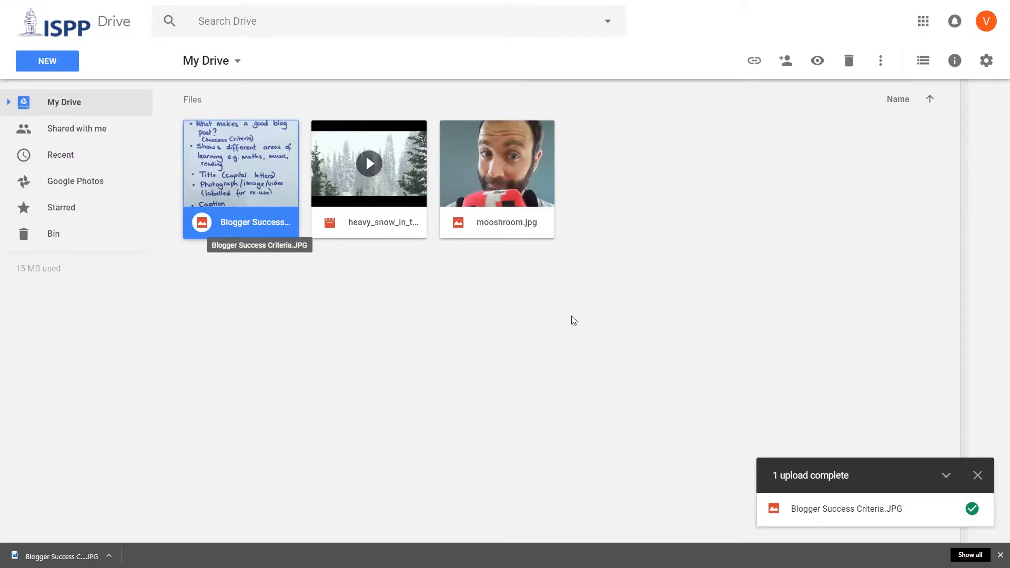
Open Blogger Success Criteria.JPG in Google Drive and download it
double_click(256, 171)
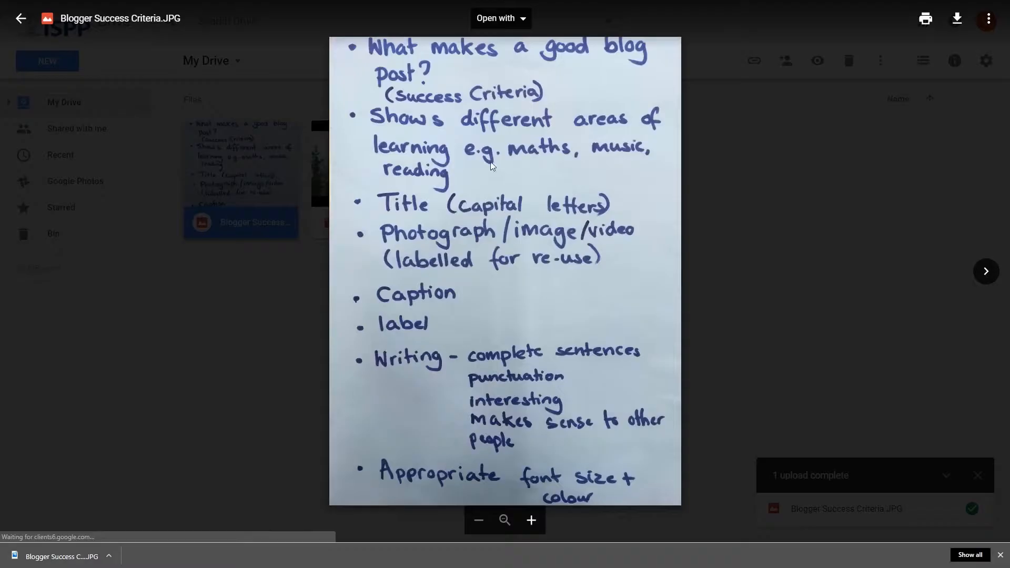
click(957, 20)
Switch to the Google search for "Blog", show image results, and limit them to those labeled for reuse
key(ctrl+Tab)
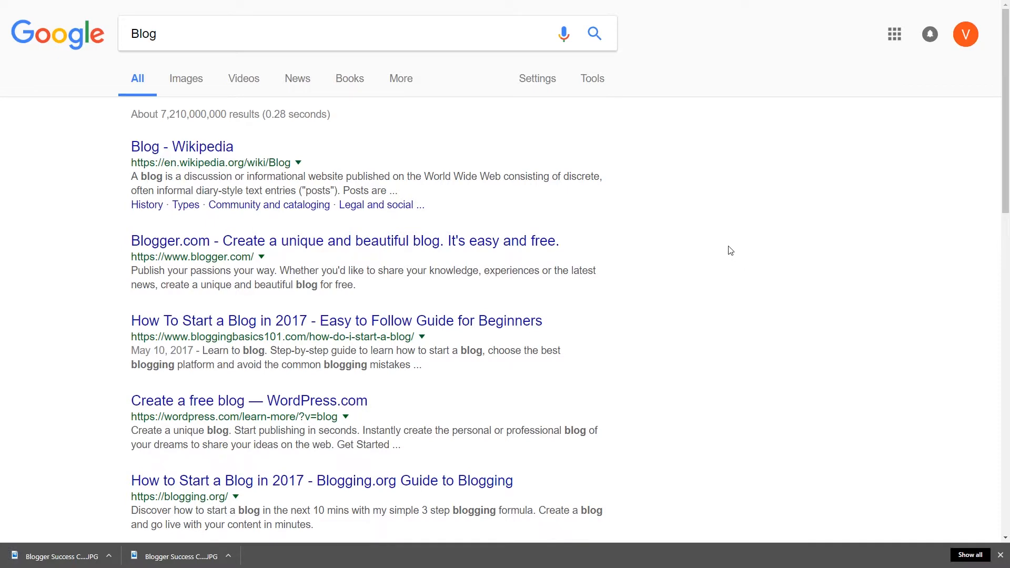
click(186, 84)
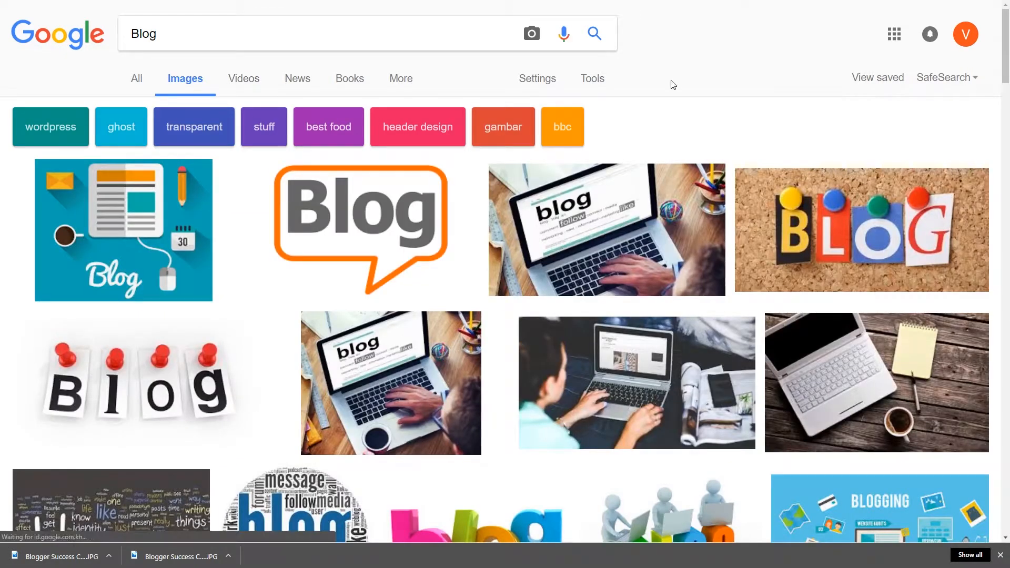
click(604, 83)
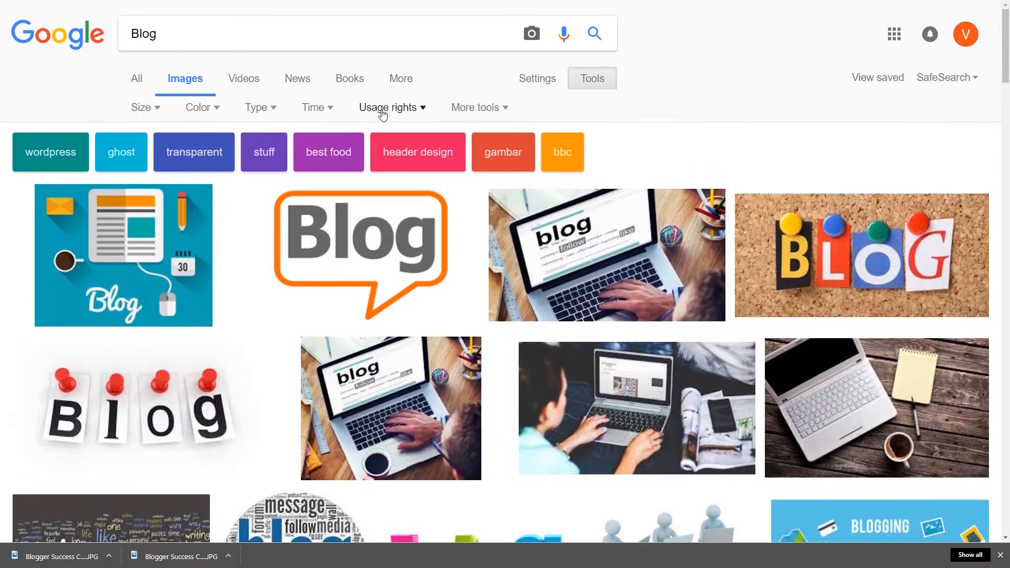
click(394, 111)
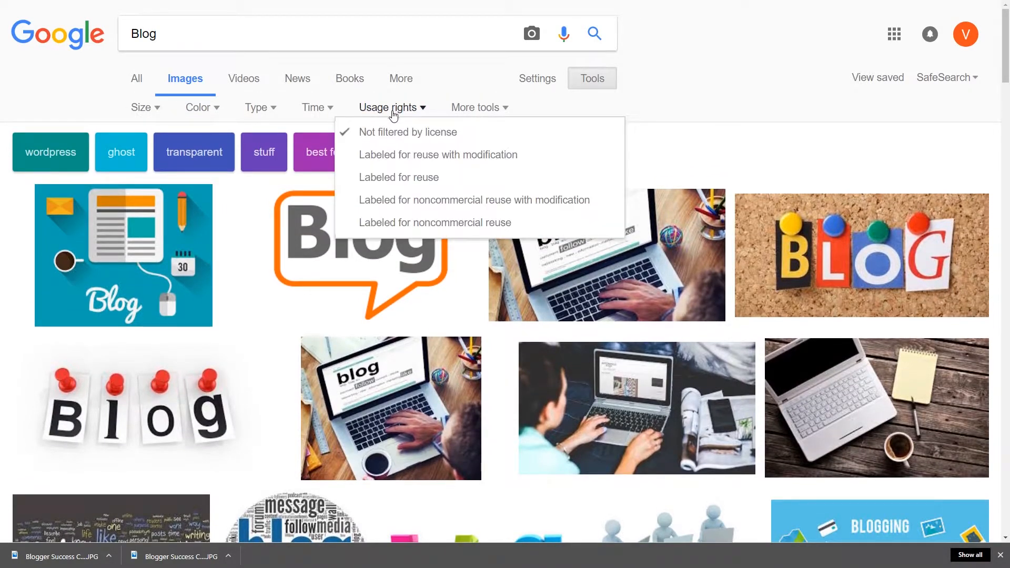
click(405, 182)
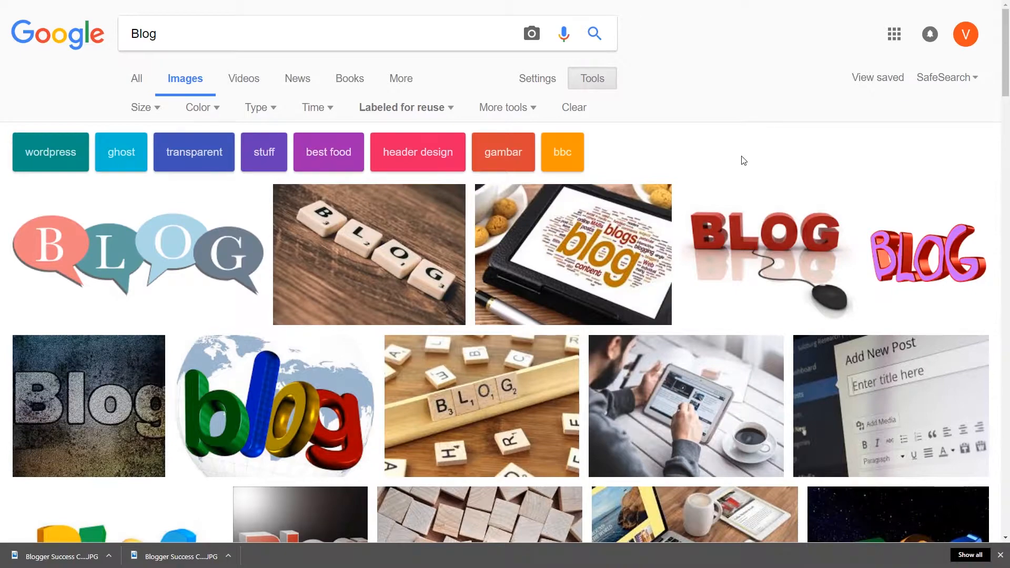
scroll(737, 198, down, 2)
scroll(737, 199, up, 2)
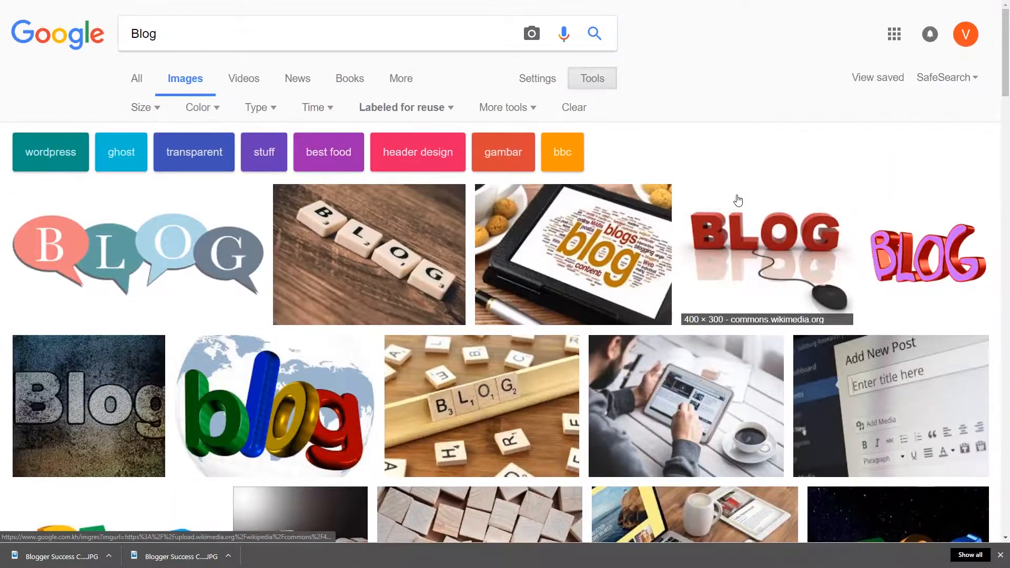
View the Photos for Class and Pixabay image sites, and return to the Blogger post
key(ctrl+Tab)
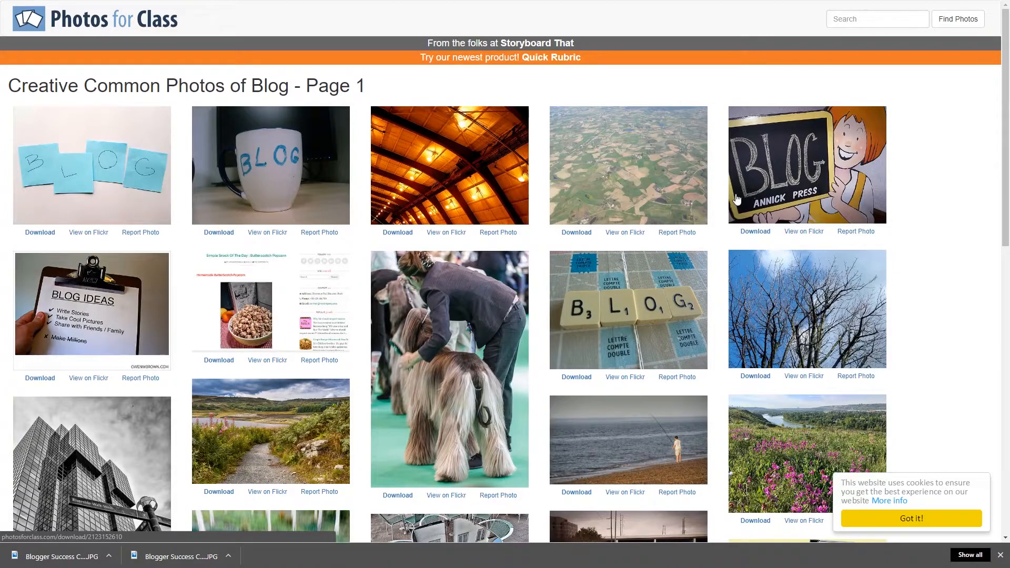
key(ctrl+Tab)
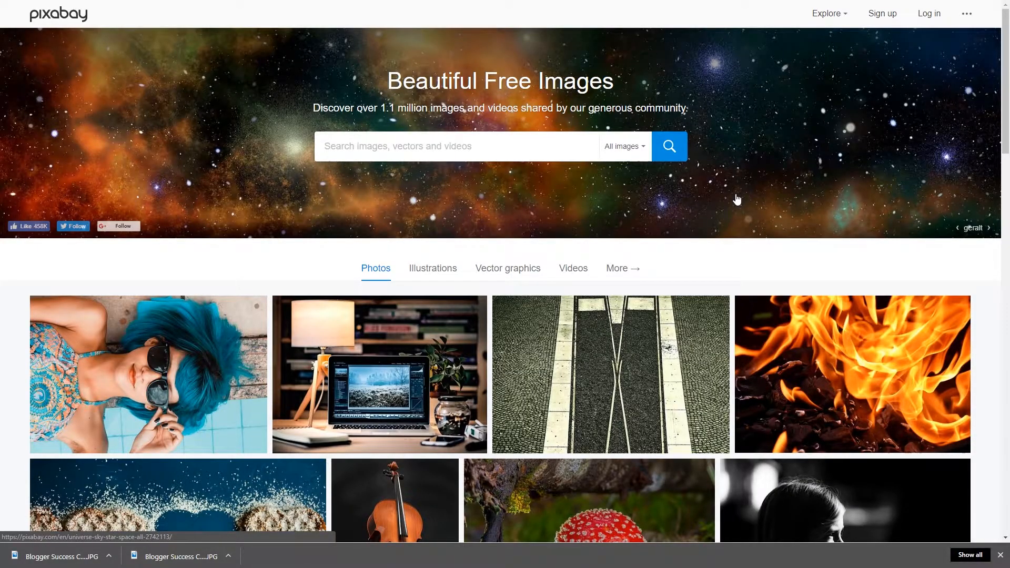
key(ctrl+Tab)
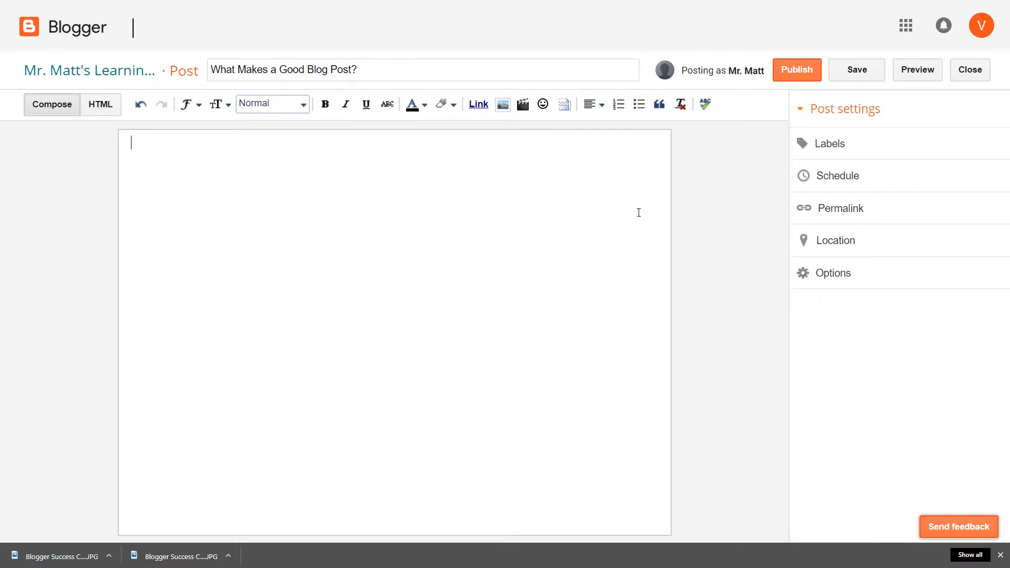
Upload Blogger Success Criteria.JPG from the computer and insert it into the post
click(503, 105)
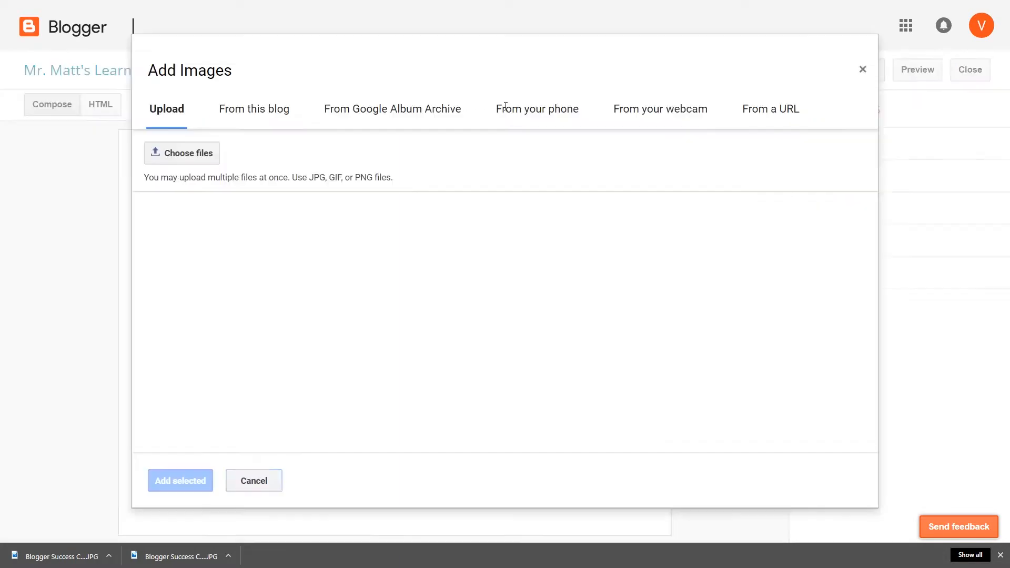
click(190, 159)
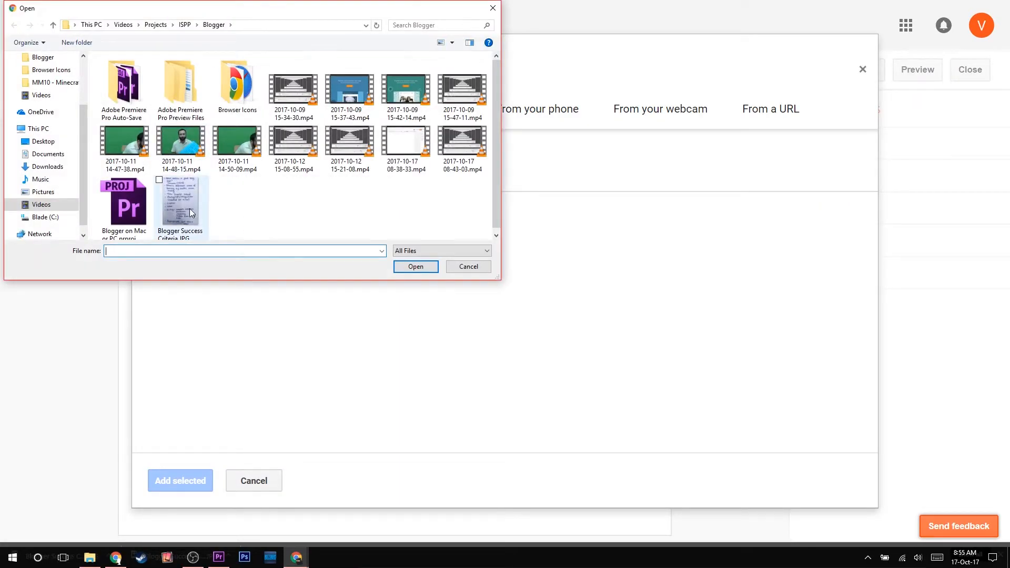
double_click(189, 208)
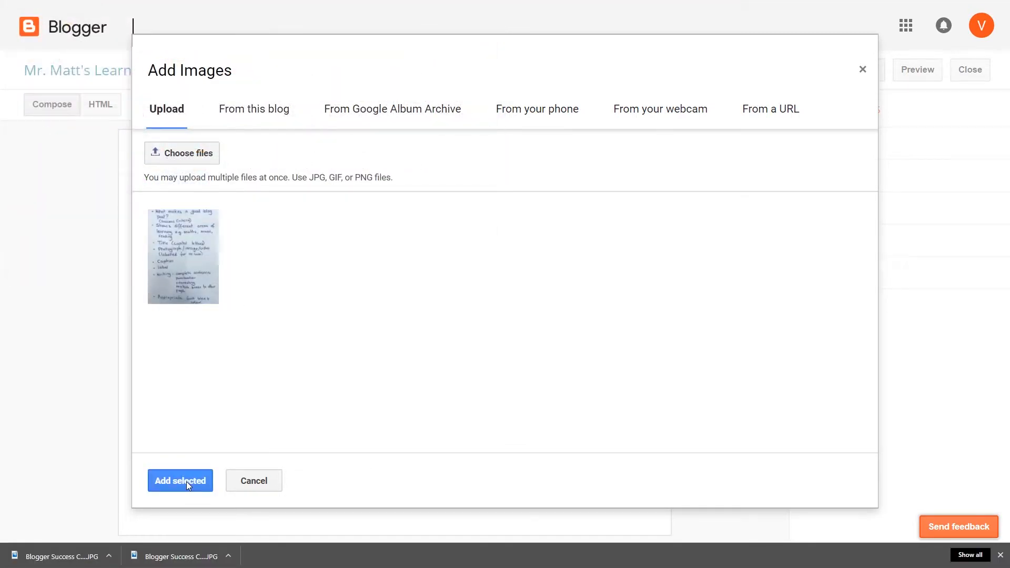
click(186, 481)
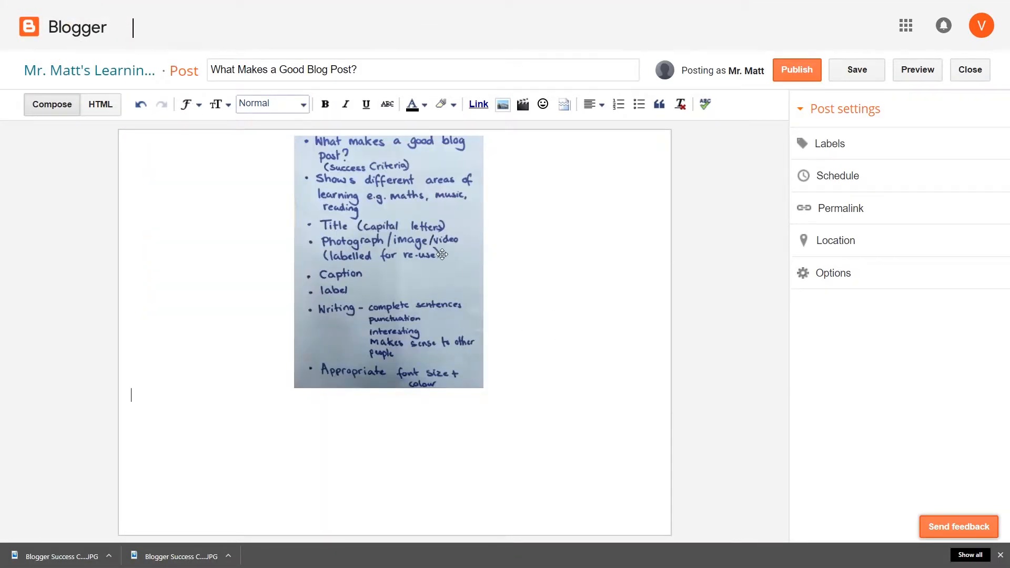
click(441, 255)
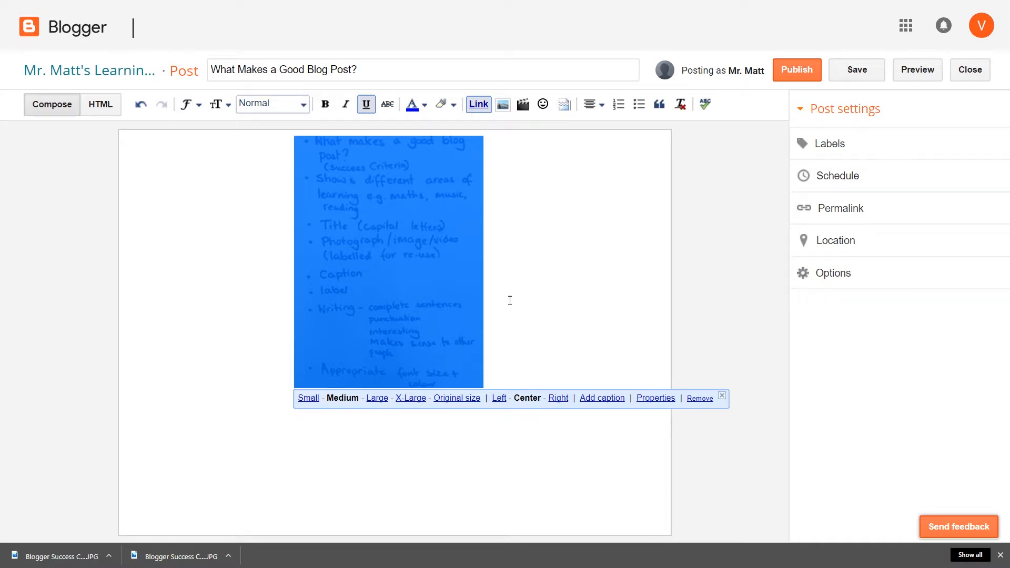
click(546, 278)
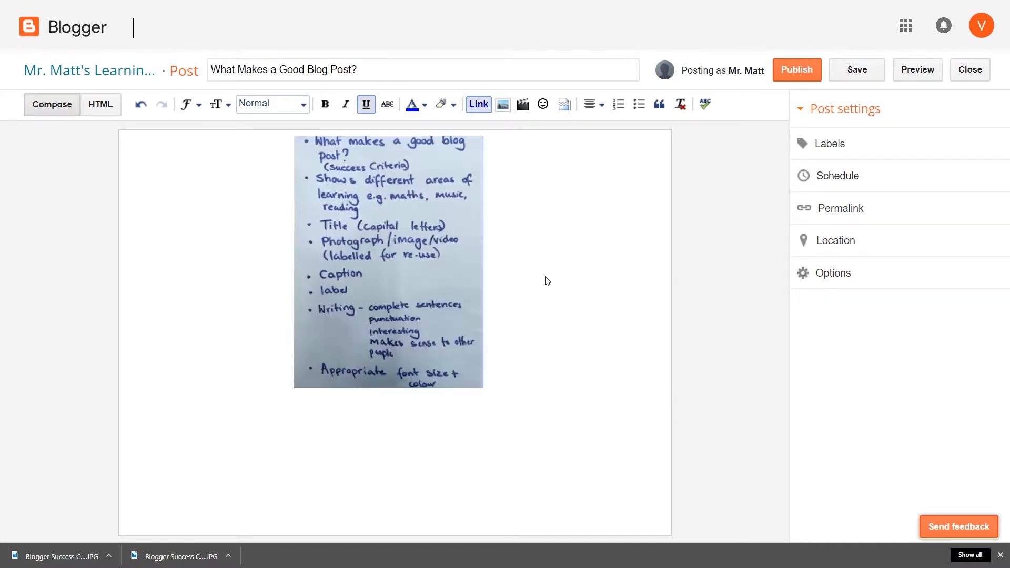
click(546, 277)
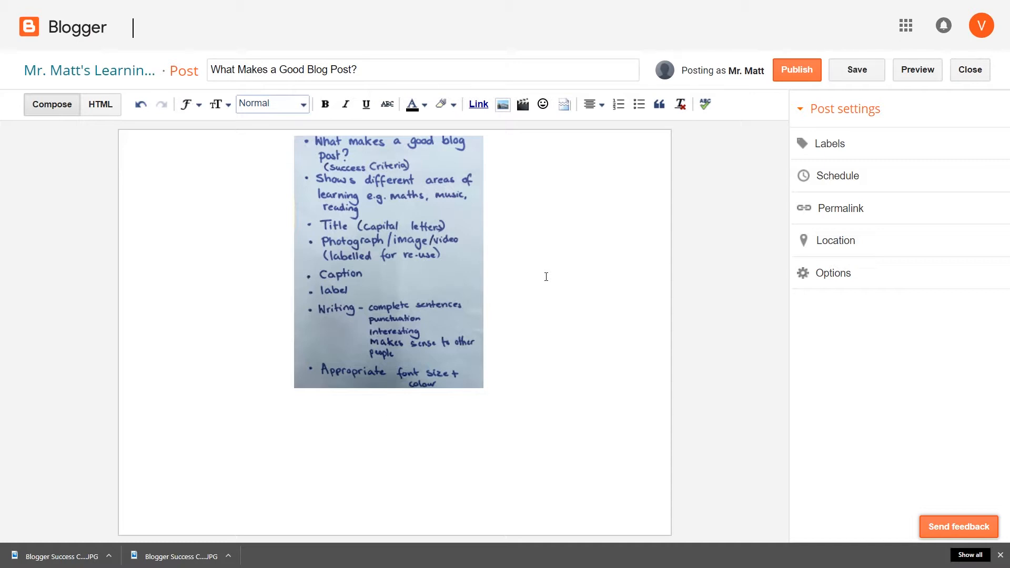
Add the caption "Poster By Grade 3 at ISPP" to the inserted image
click(375, 269)
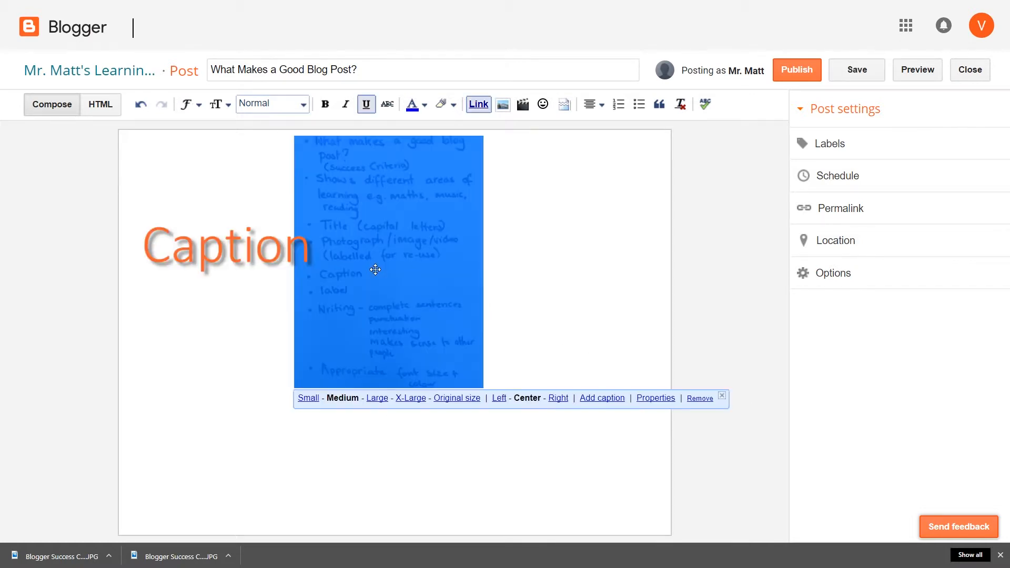
click(602, 398)
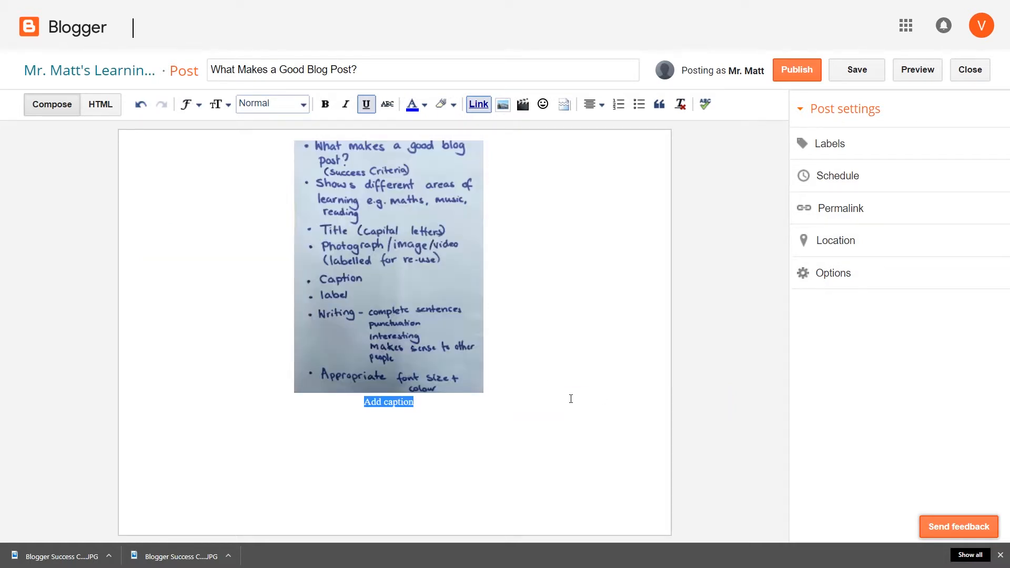
text(Poster By Grade )
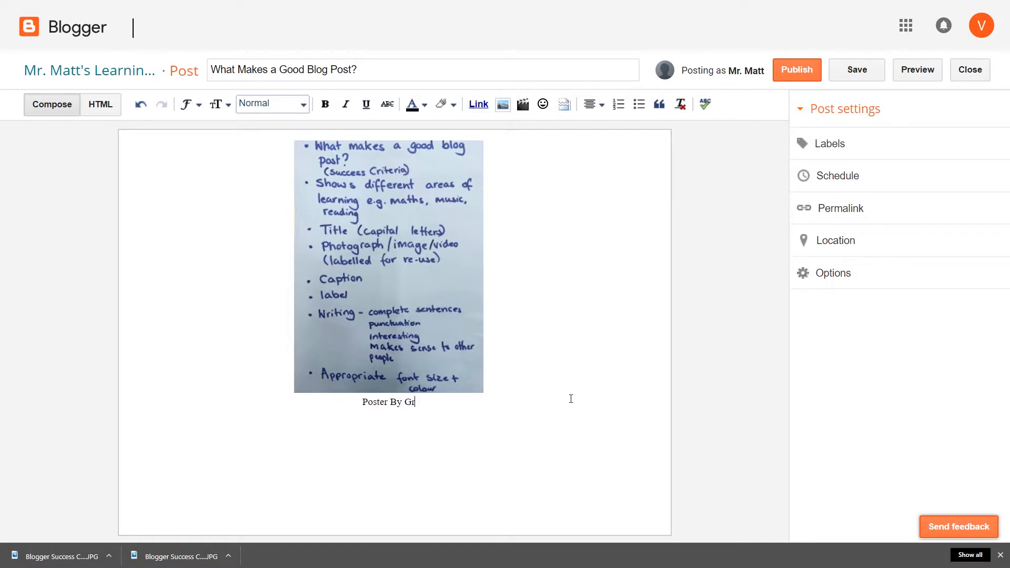
text(3 at ISPP)
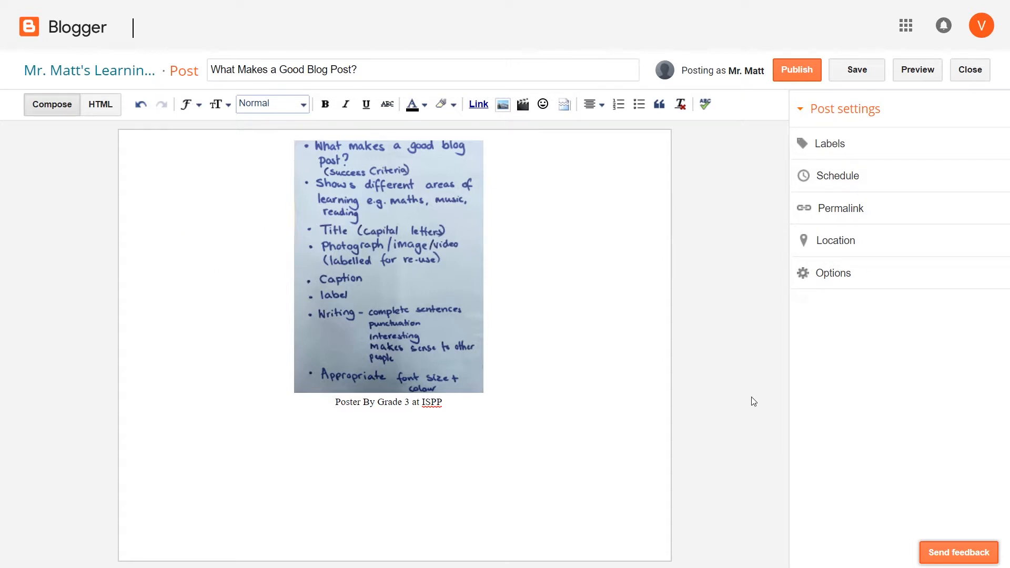
Assign the existing labels Inquirer and Communicator to the post
click(840, 146)
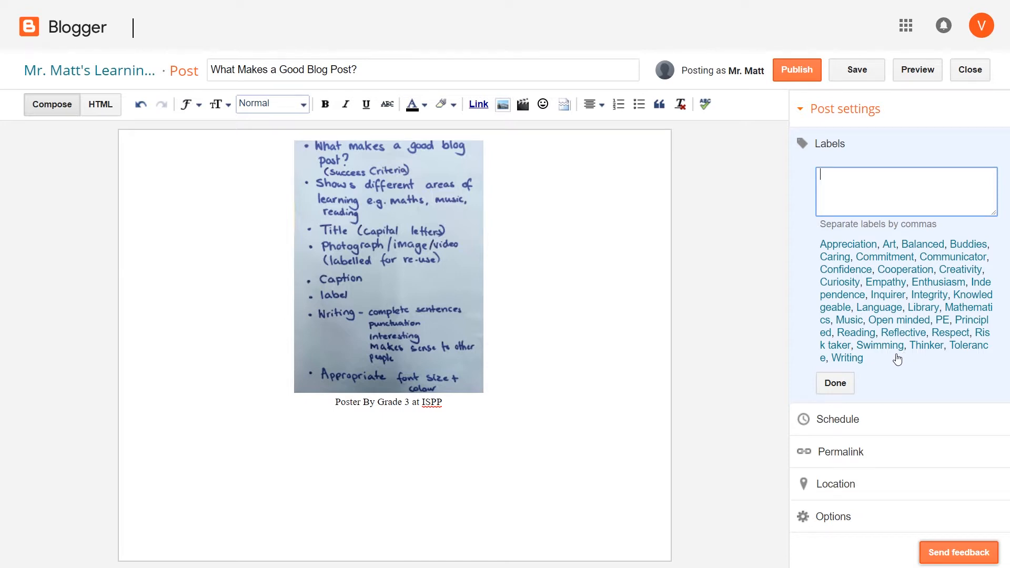
click(892, 299)
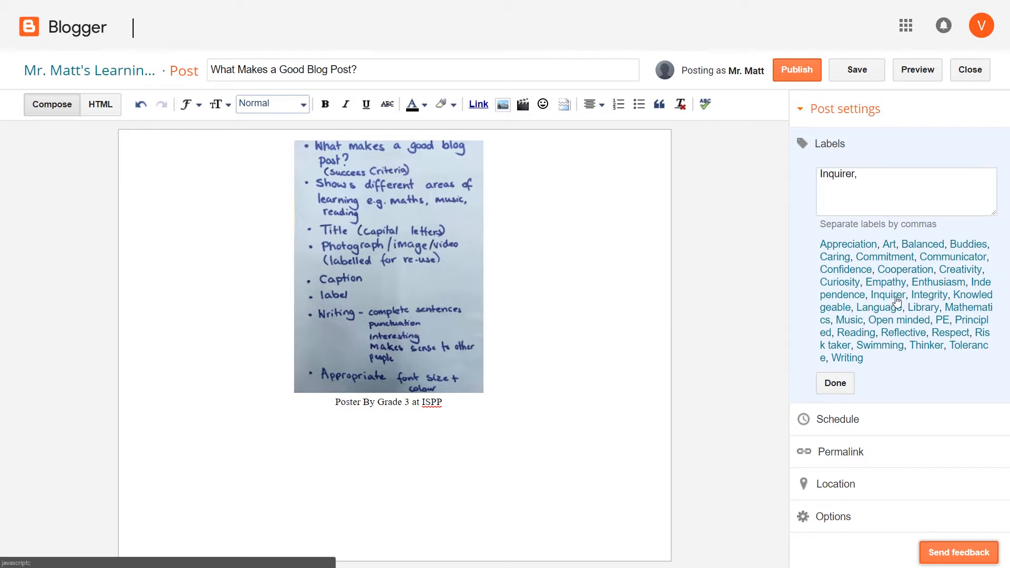
click(946, 261)
click(835, 383)
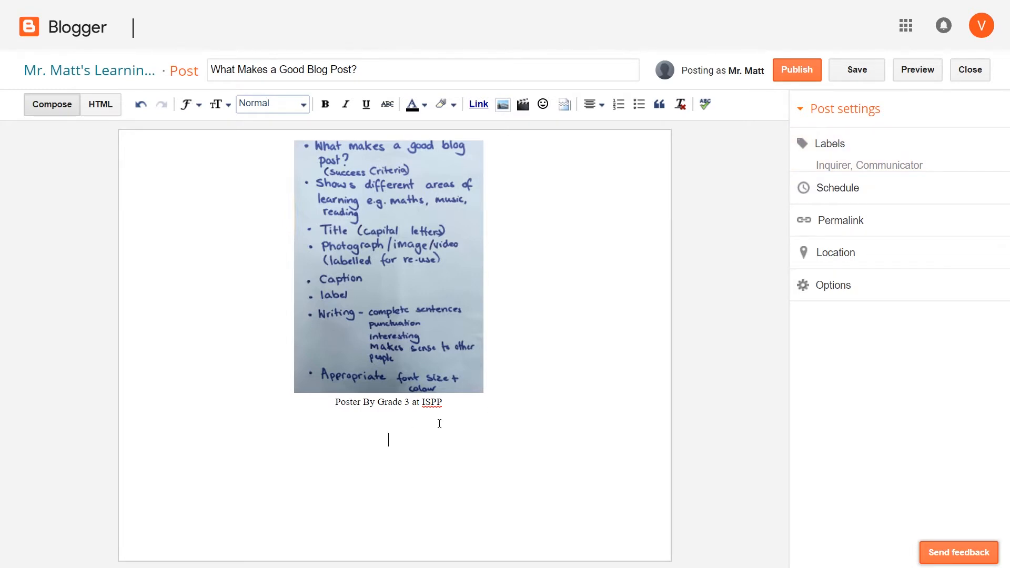
Left-align the text below the captioned image and write the greeting "Hi folks!" there
click(597, 104)
click(611, 131)
text(Hi folks!)
key(Return)
Write a paragraph beginning "Make sure you think about your audience" about exciting writing that makes sense to others and proof-reading before publishing
text(Make )
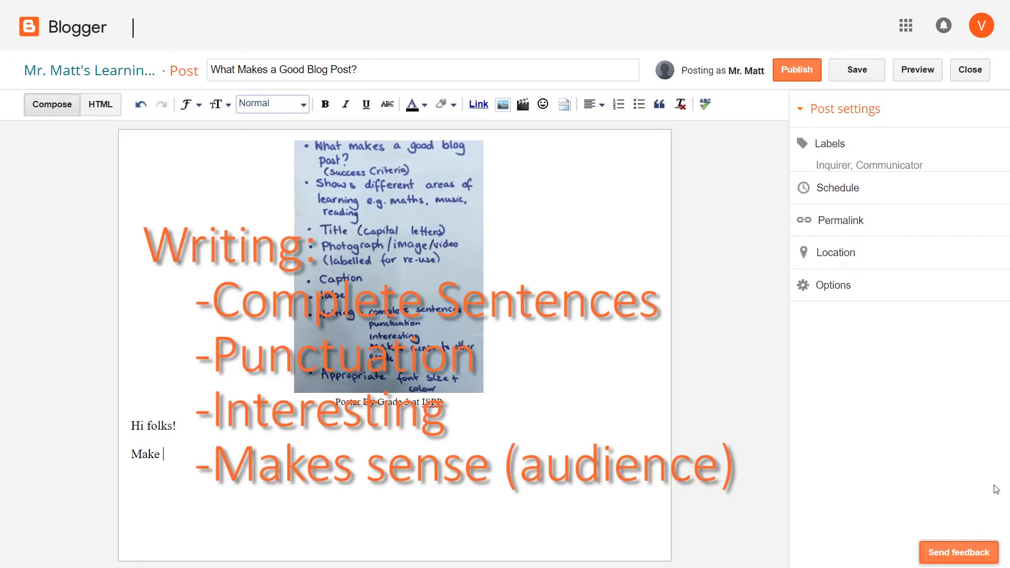
text(sure you think about your audience when writi)
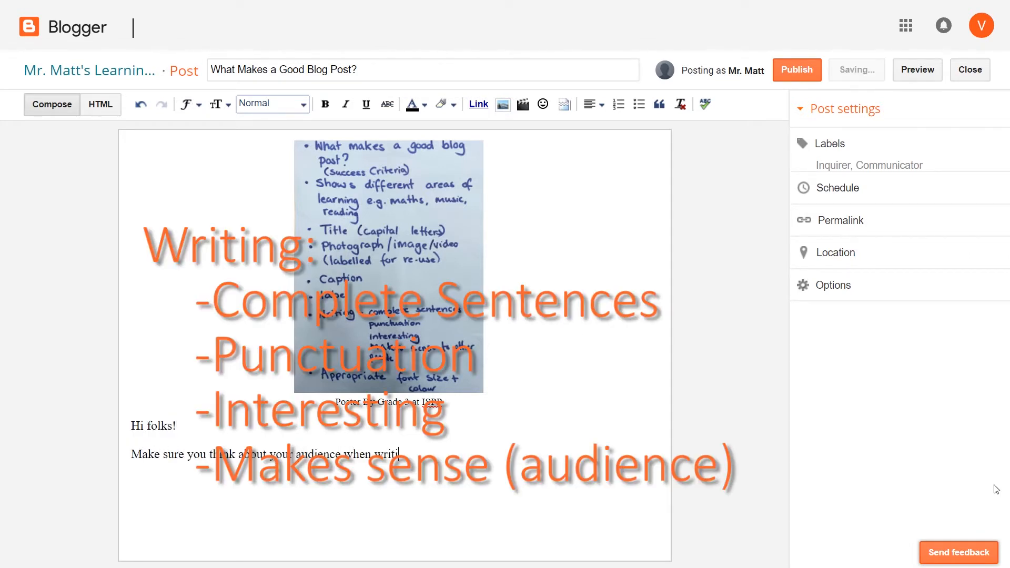
text(ng the perfect blog post. Sometimes y)
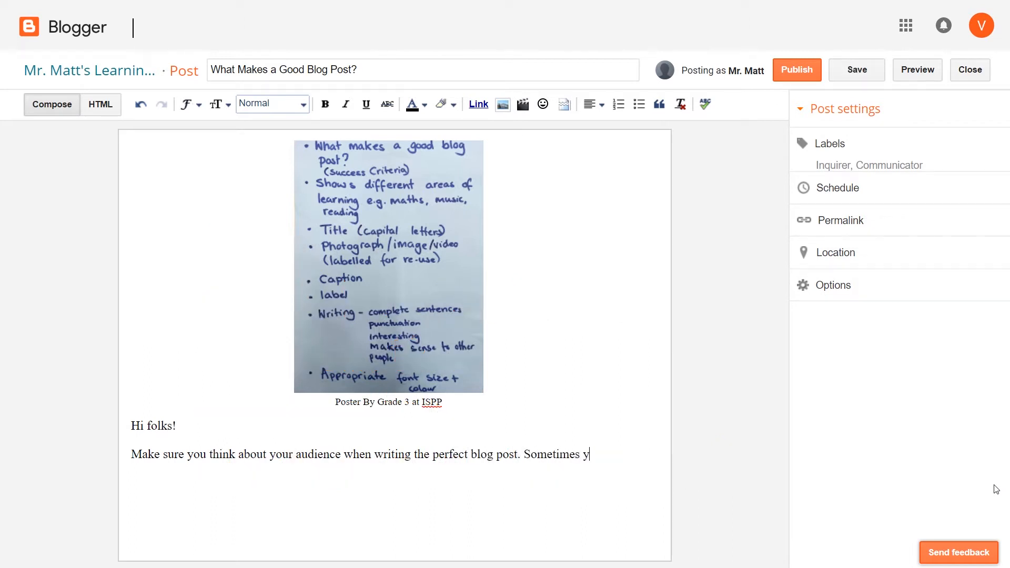
text(ou might rrite for kids, adults or ev)
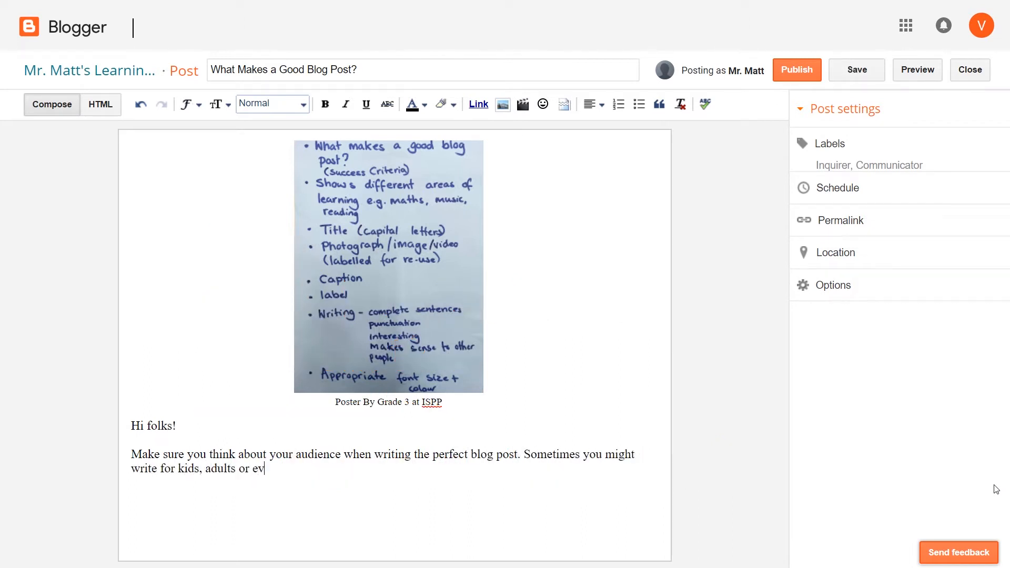
text(en just for yourself!)
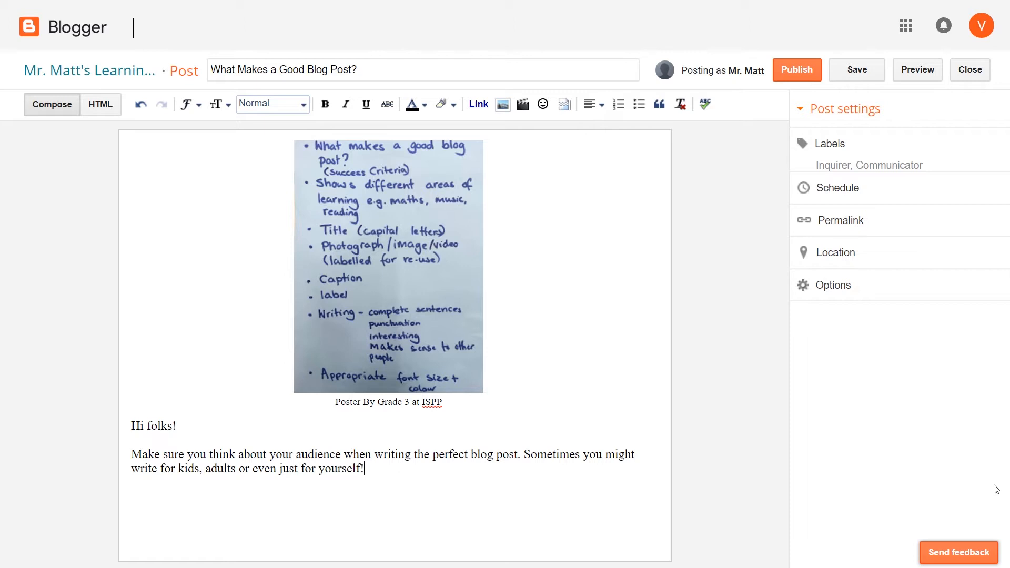
text( Make things as exciting a)
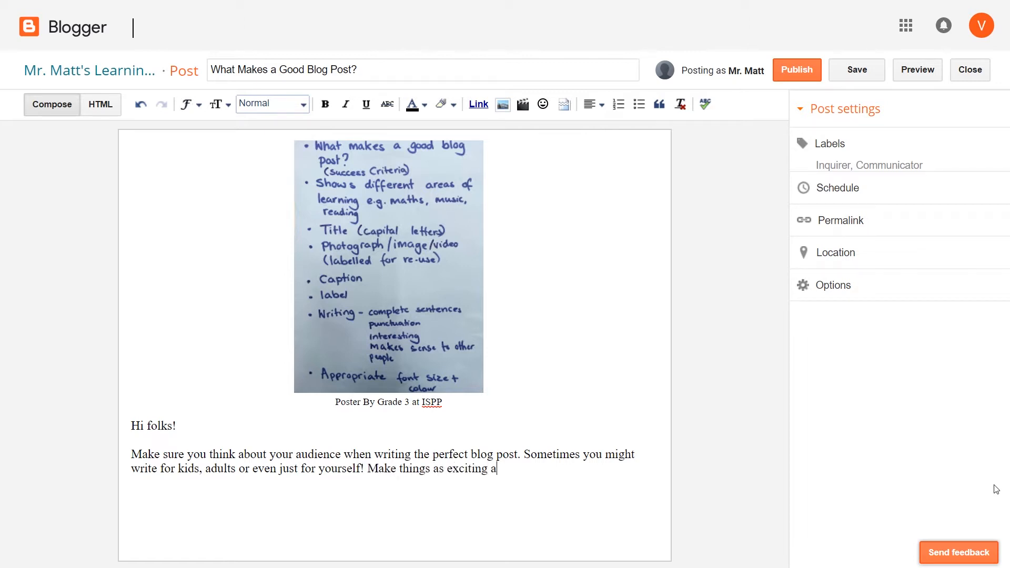
text(s you can. It's also important that it makes sense to other people, so get a friend or family member to proof-read your writing before you publish it.)
Add the closing line "Thanks for reading!" below the paragraph and sign off with the author's first name
key(Return)
key(Return)
text(Thanks for reading!)
key(Return)
text(Matt)
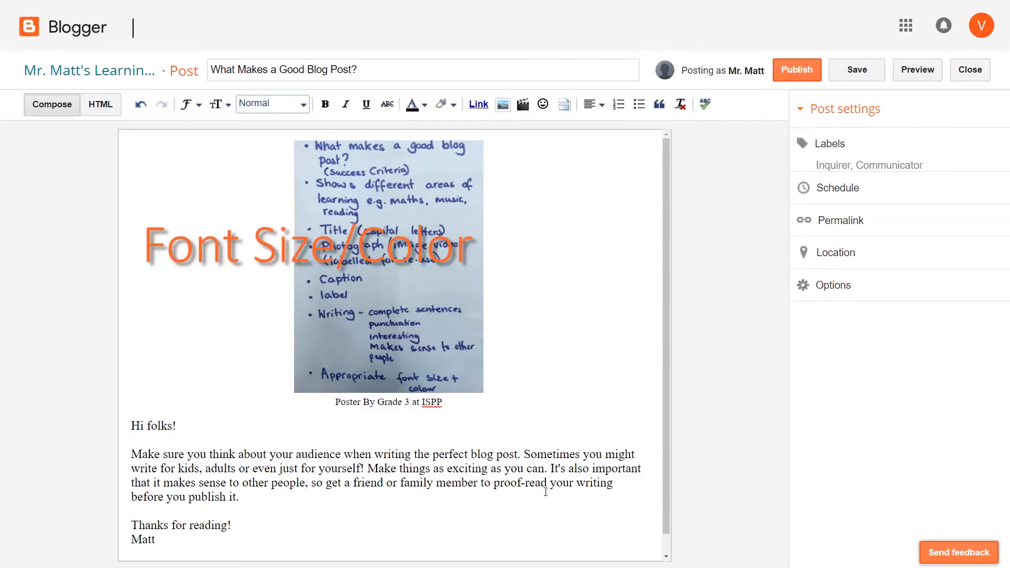
Enlarge the font size of the "Hi folks!" greeting well above the body text
drag(199, 425, 129, 429)
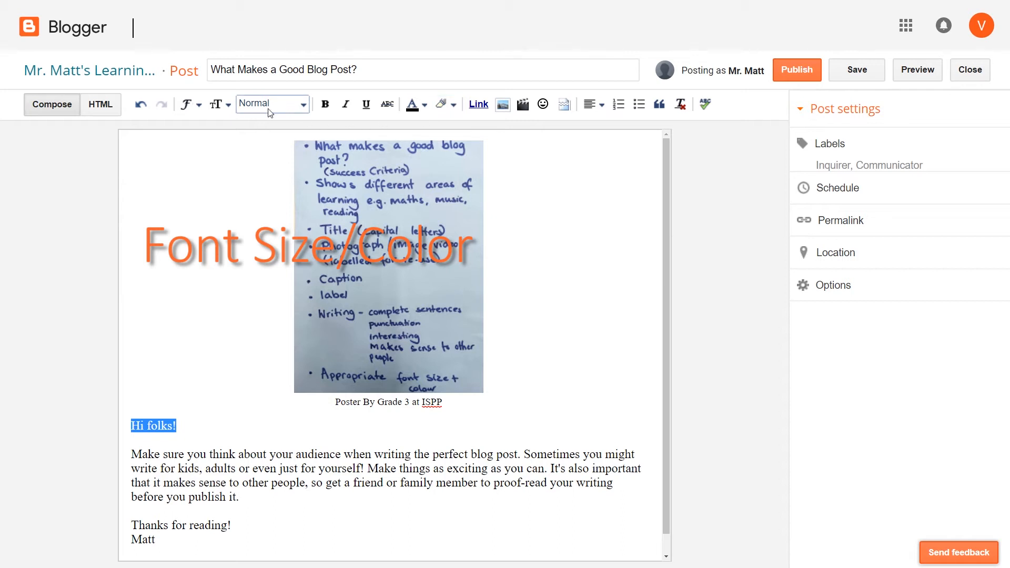
click(218, 105)
click(252, 216)
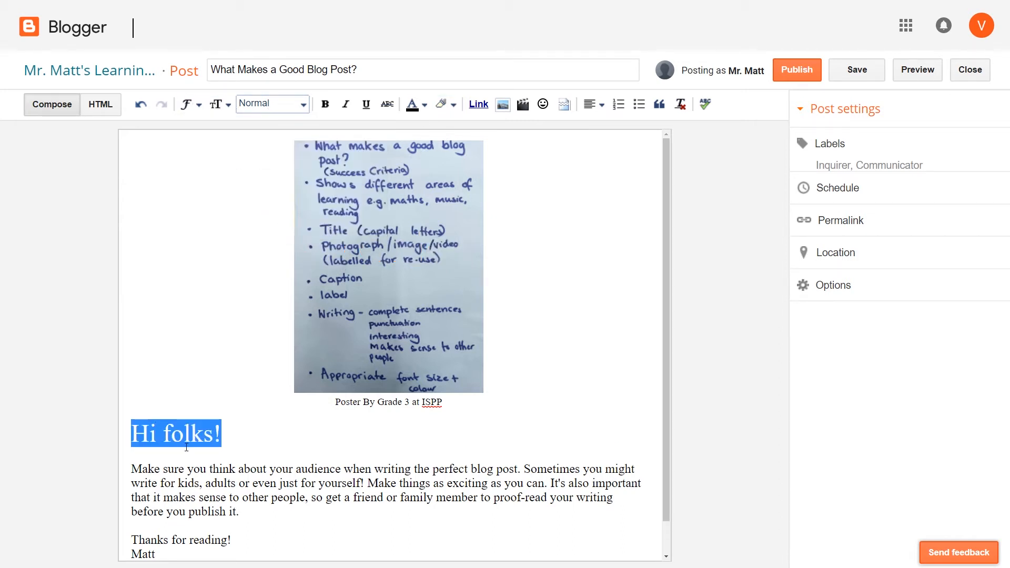
Color the "Hi folks!" greeting text red and give it a magenta background highlight
click(429, 111)
click(416, 149)
click(427, 104)
click(444, 104)
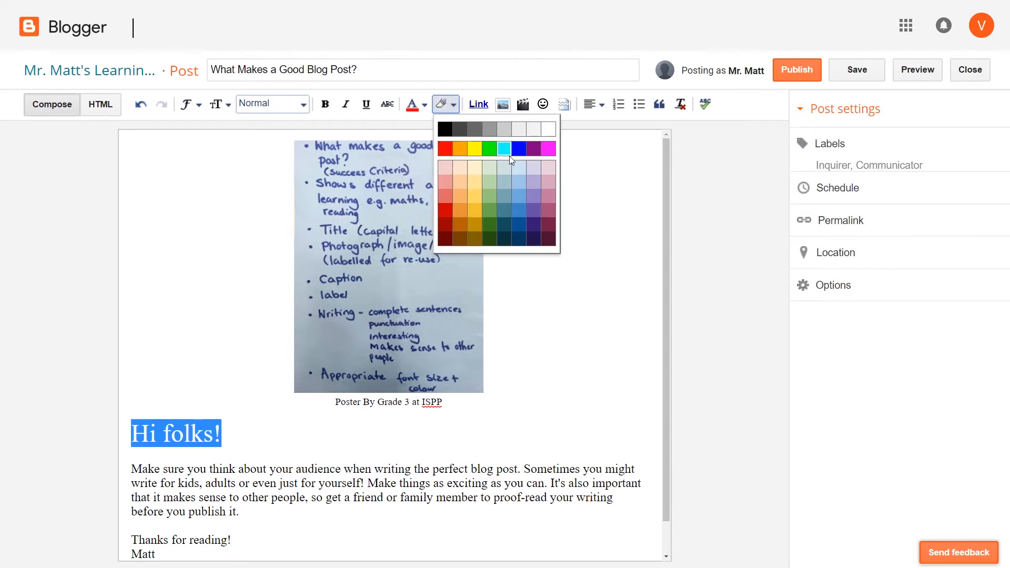
click(548, 150)
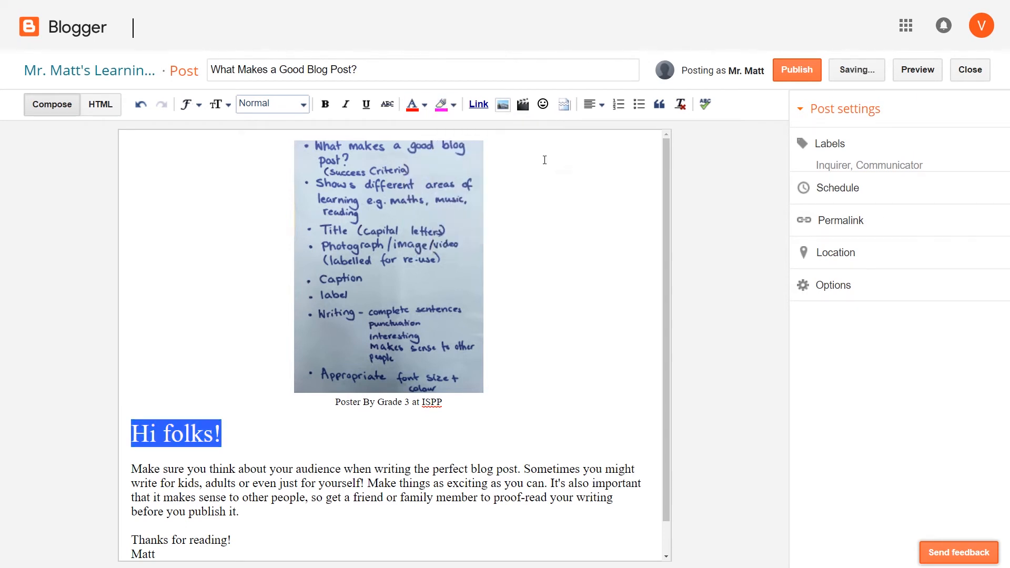
click(480, 469)
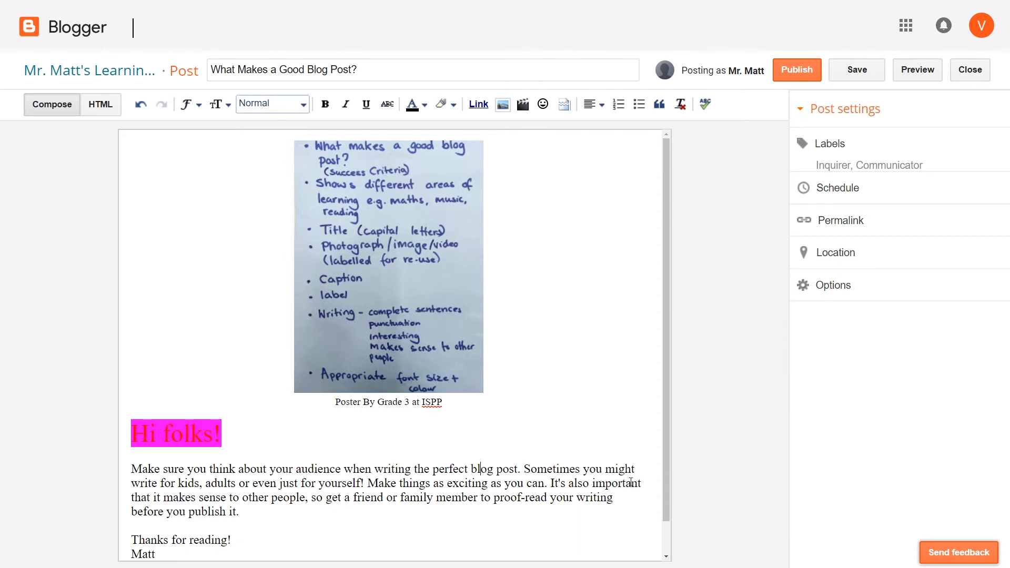
Change the text color of the "Hi folks!" greeting to yellow
drag(222, 434, 128, 437)
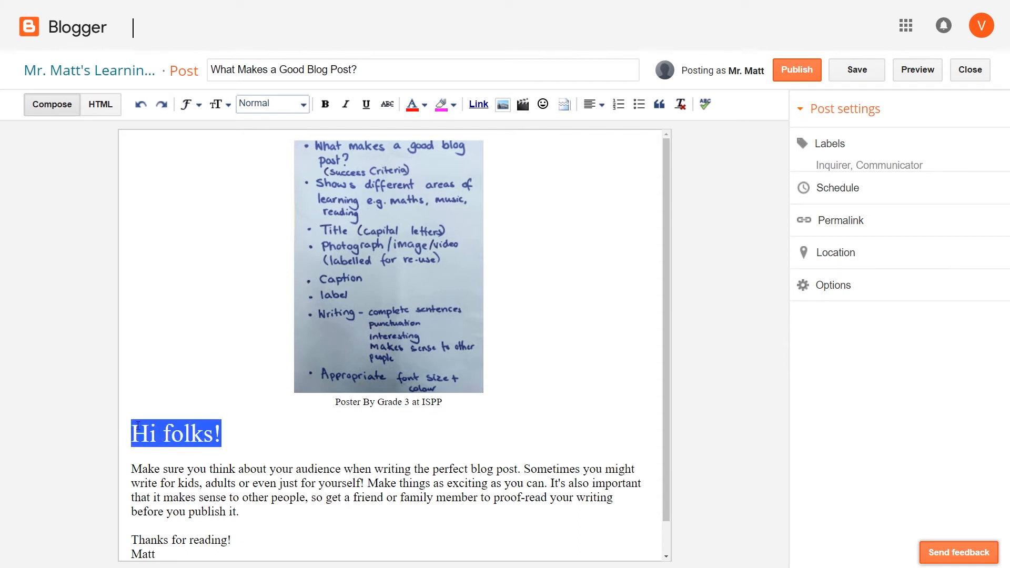
click(424, 108)
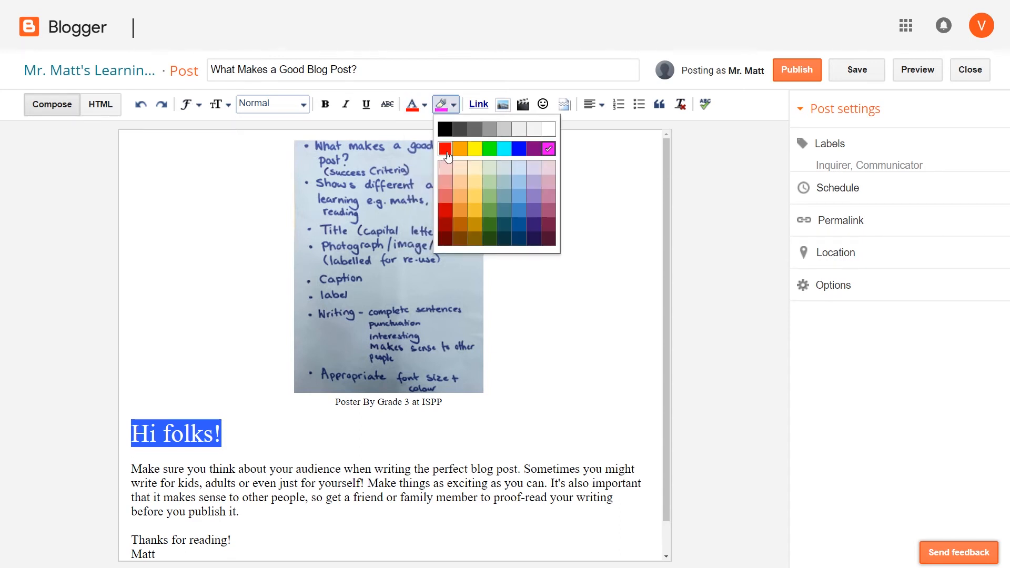
click(445, 149)
click(548, 419)
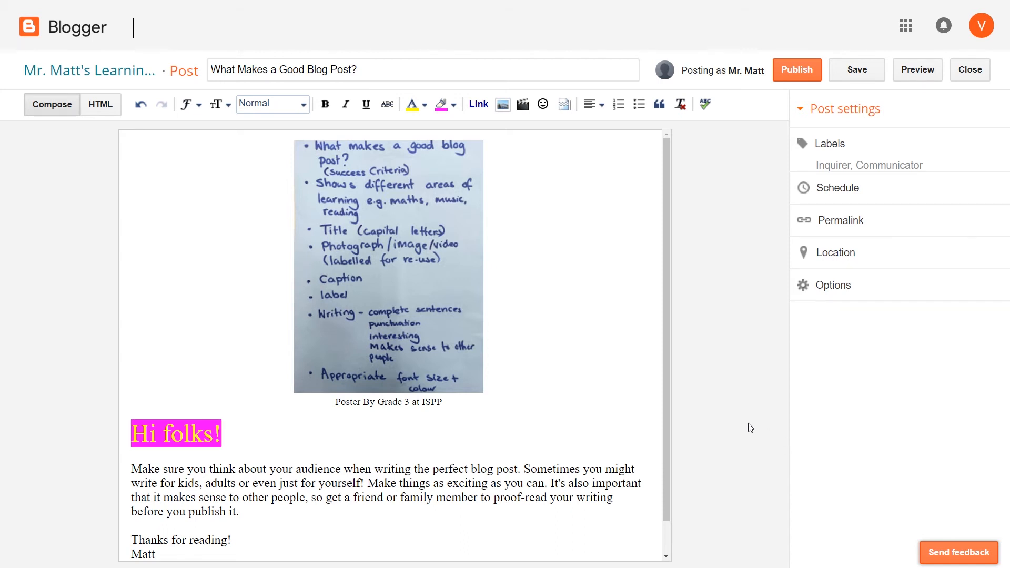
Save and close the "What Makes a Good Blog Post?" draft, and reopen it for editing
click(866, 70)
click(969, 70)
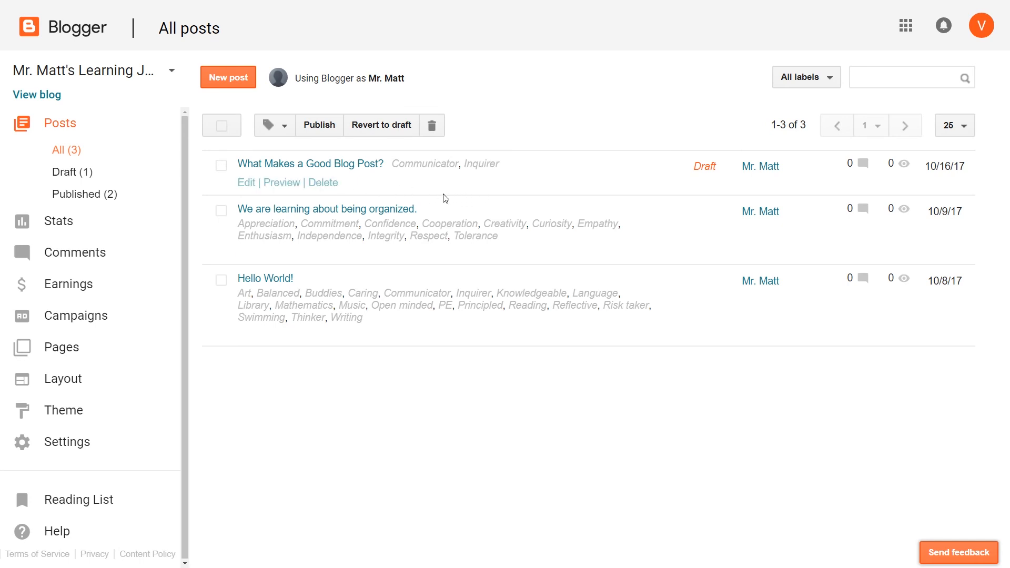
click(246, 183)
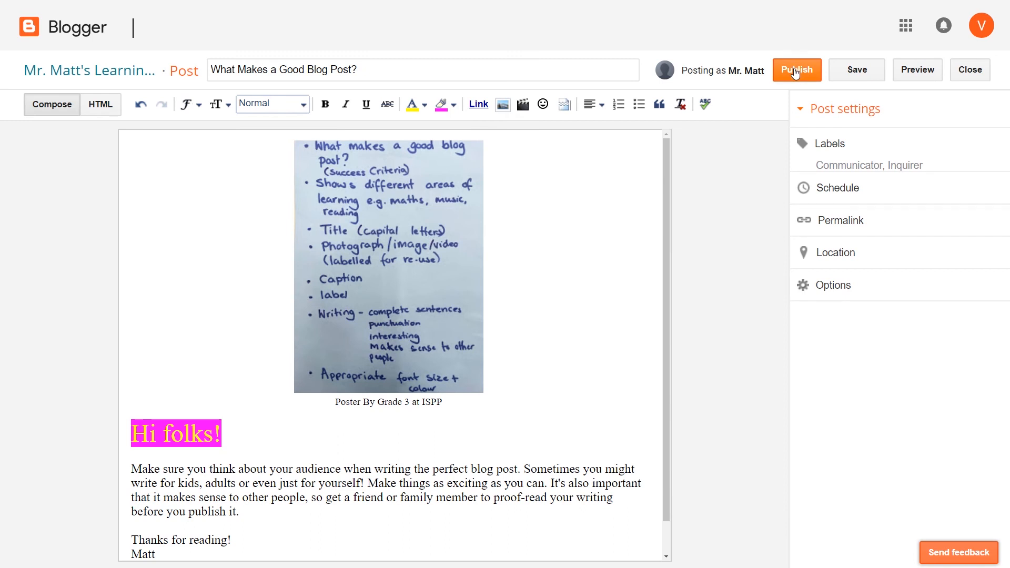
Publish the "What Makes a Good Blog Post?" post and look it over on the live blog
click(795, 71)
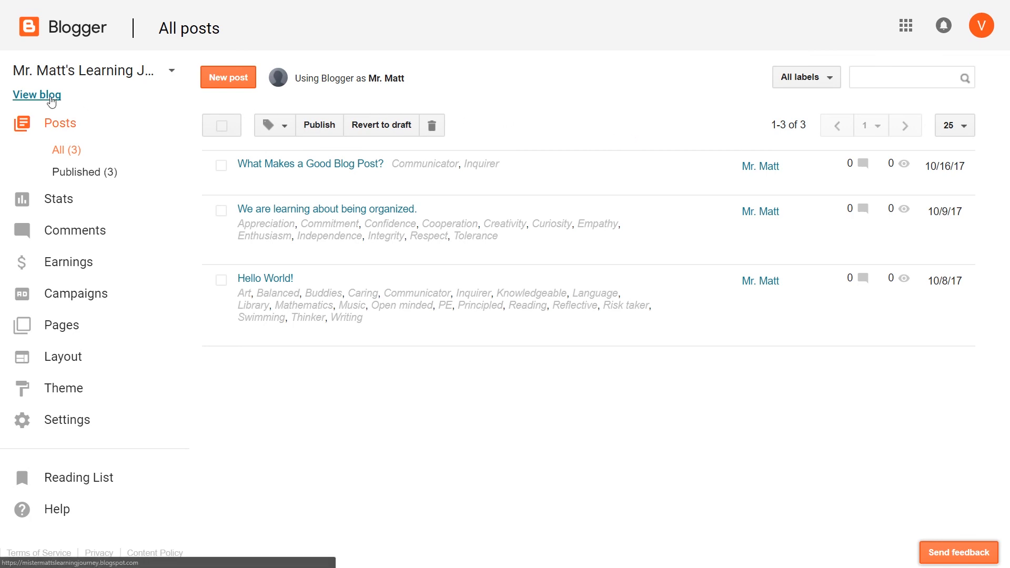
click(51, 100)
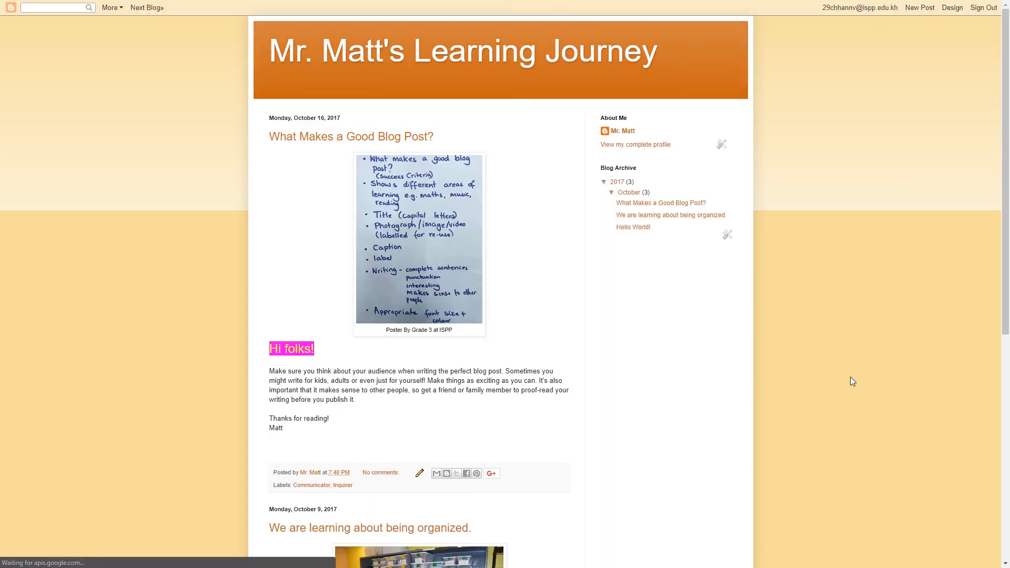
scroll(850, 377, down, 5)
scroll(850, 376, up, 5)
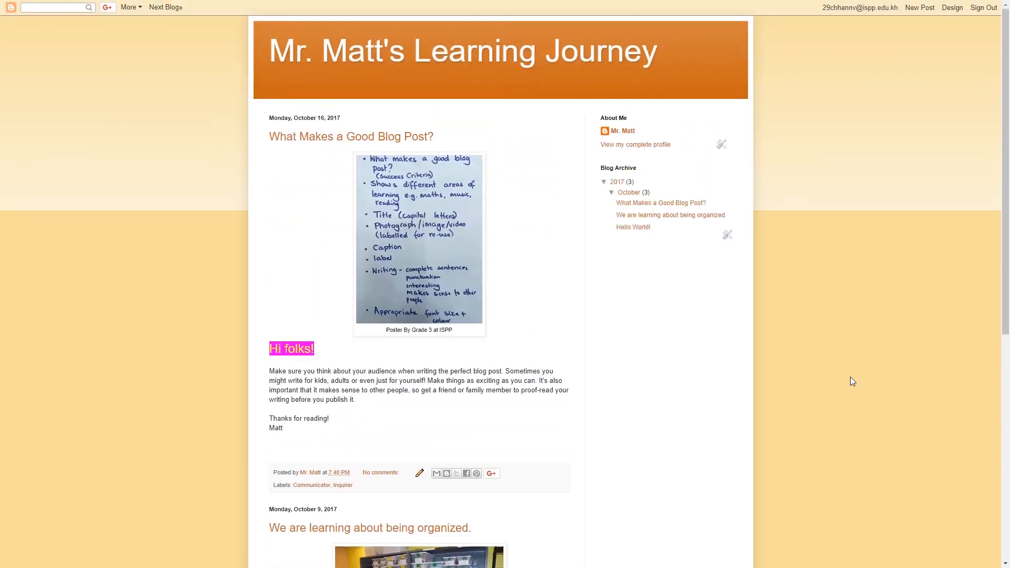